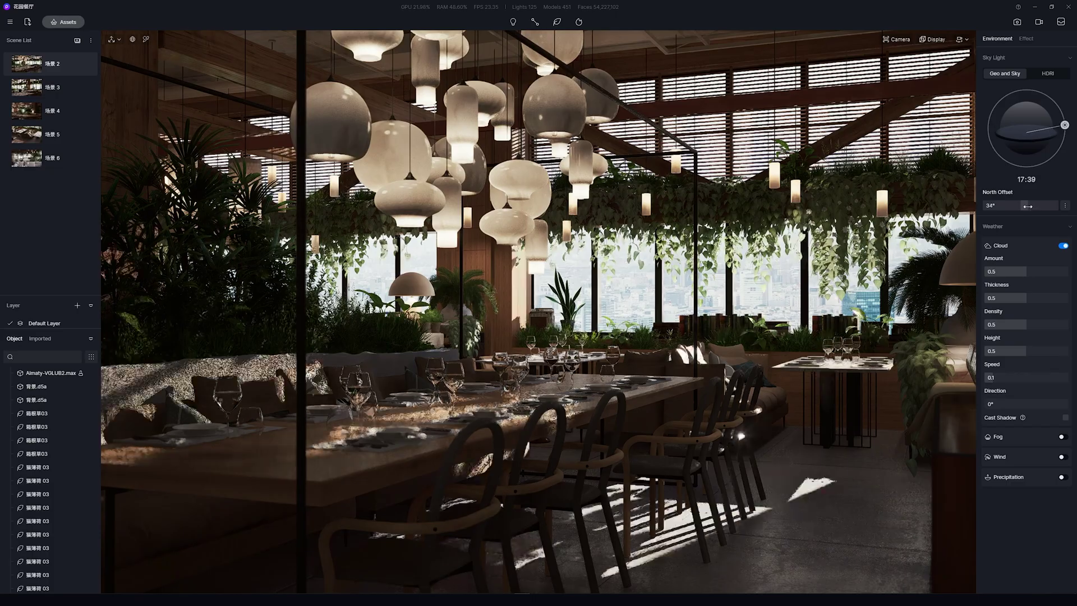
Rotate the sun with the North Offset slider and switch Sky Light to an HDRI sky.
{"action": "left_click_drag", "start_coordinate": [1031, 207], "coordinate": [1038, 207]}
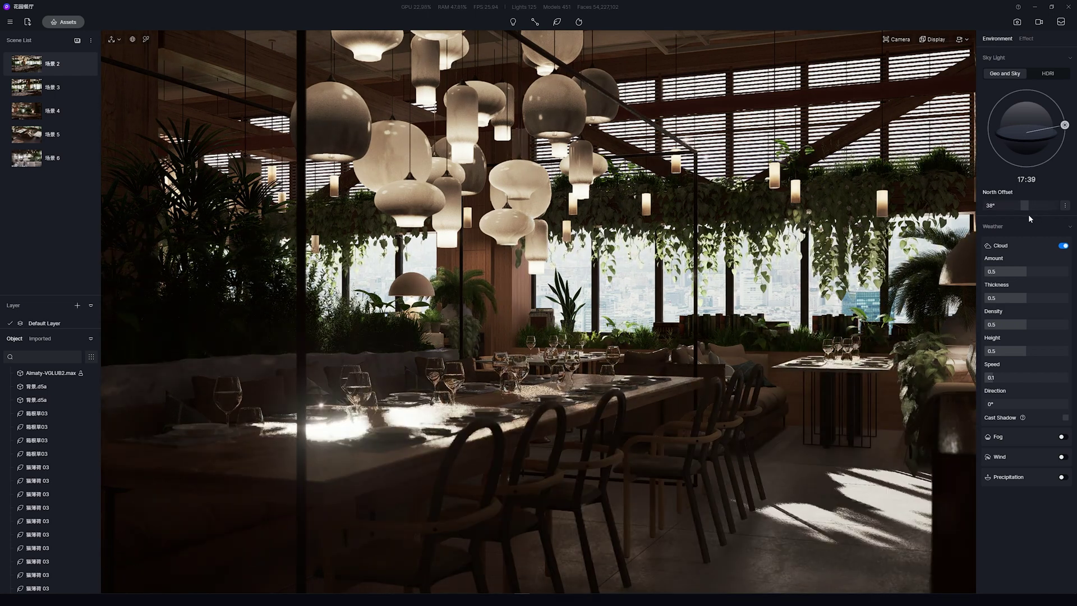
{"action": "left_click", "coordinate": [1048, 74]}
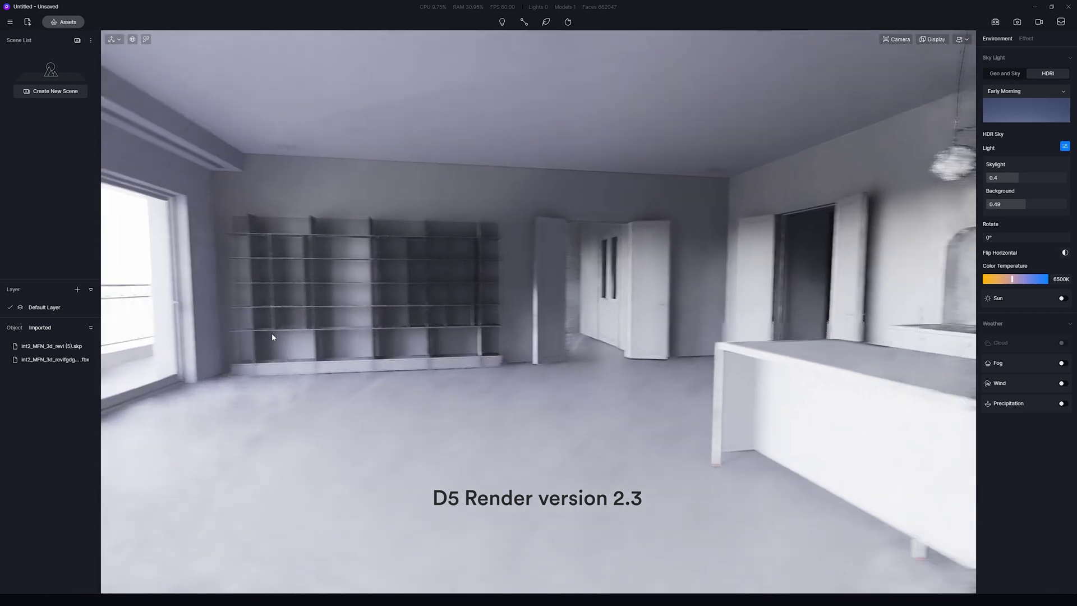
Orbit the white 2.3 kitchen to view the doors, shelves, counter and balcony door.
{"action": "mouse_move", "coordinate": [550, 353]}
{"action": "right_mouse_down"}
{"action": "mouse_move", "coordinate": [375, 428]}
{"action": "mouse_move", "coordinate": [460, 298]}
{"action": "right_mouse_up"}
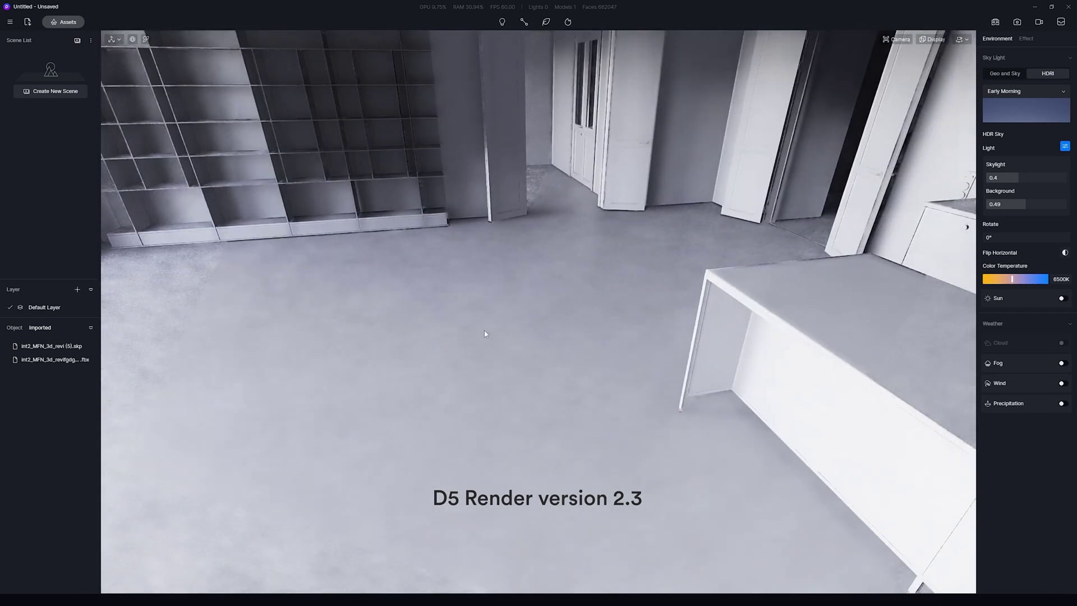
{"action": "right_click_drag", "start_coordinate": [438, 266], "coordinate": [574, 217]}
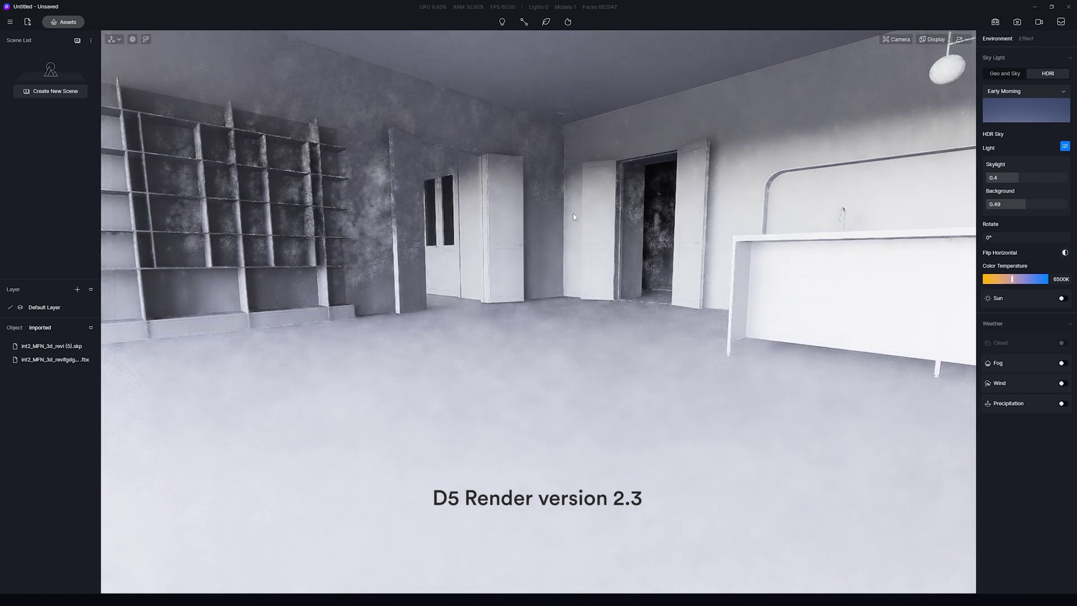
{"action": "right_click_drag", "start_coordinate": [575, 225], "coordinate": [376, 315]}
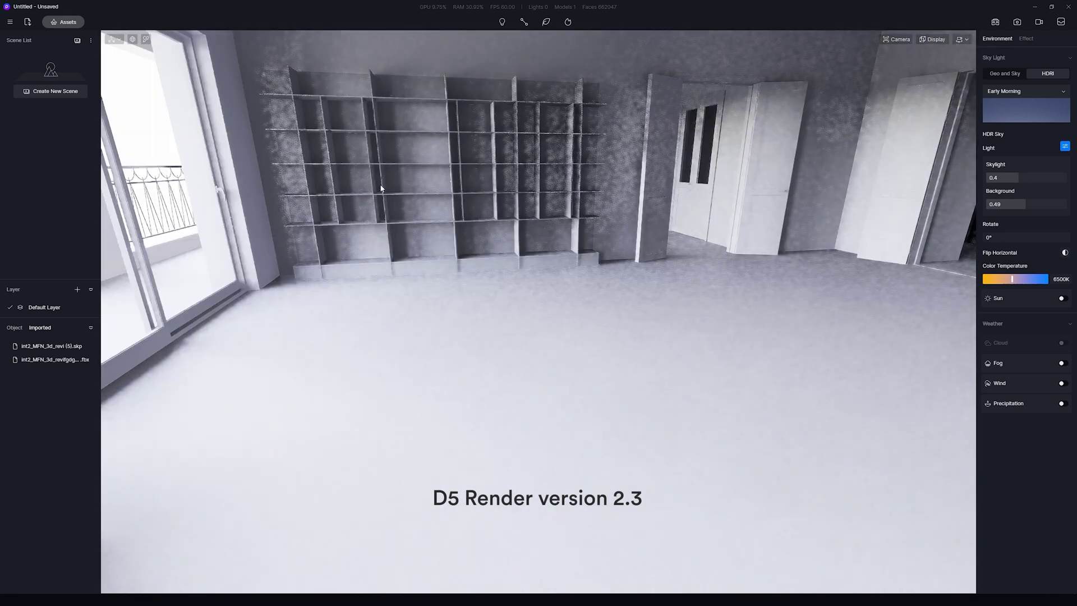
{"action": "scroll", "coordinate": [381, 189], "scroll_direction": "down", "scroll_amount": 5}
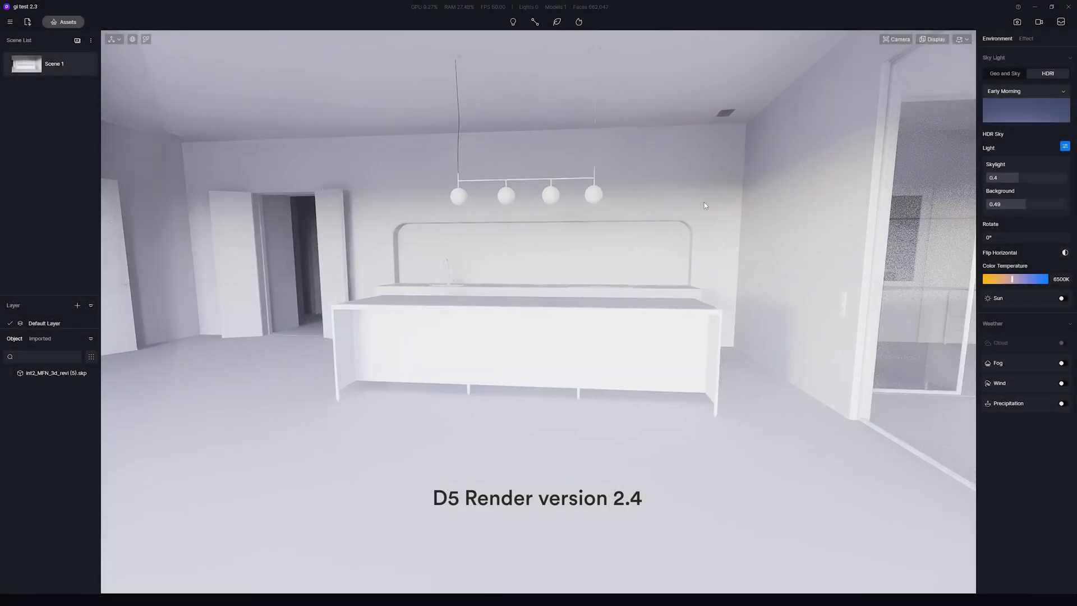
Fly through the 2.4 kitchen past the island, doorways, shelves, counter and glass door.
{"action": "key", "text": "w"}
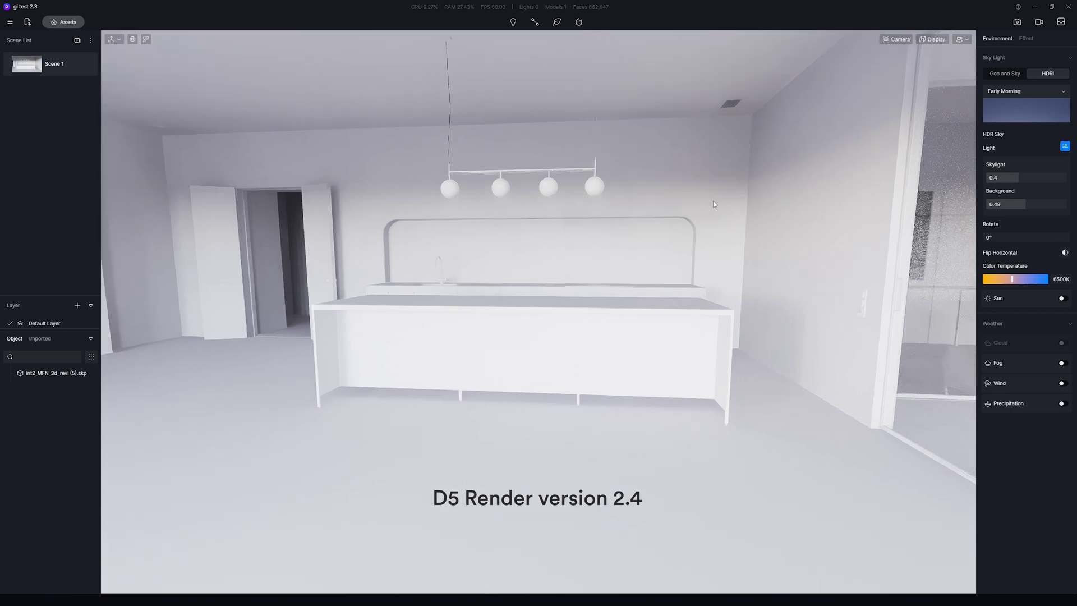
{"action": "mouse_move", "coordinate": [715, 201]}
{"action": "right_mouse_down"}
{"action": "mouse_move", "coordinate": [371, 216]}
{"action": "mouse_move", "coordinate": [494, 279]}
{"action": "mouse_move", "coordinate": [766, 297]}
{"action": "right_mouse_up"}
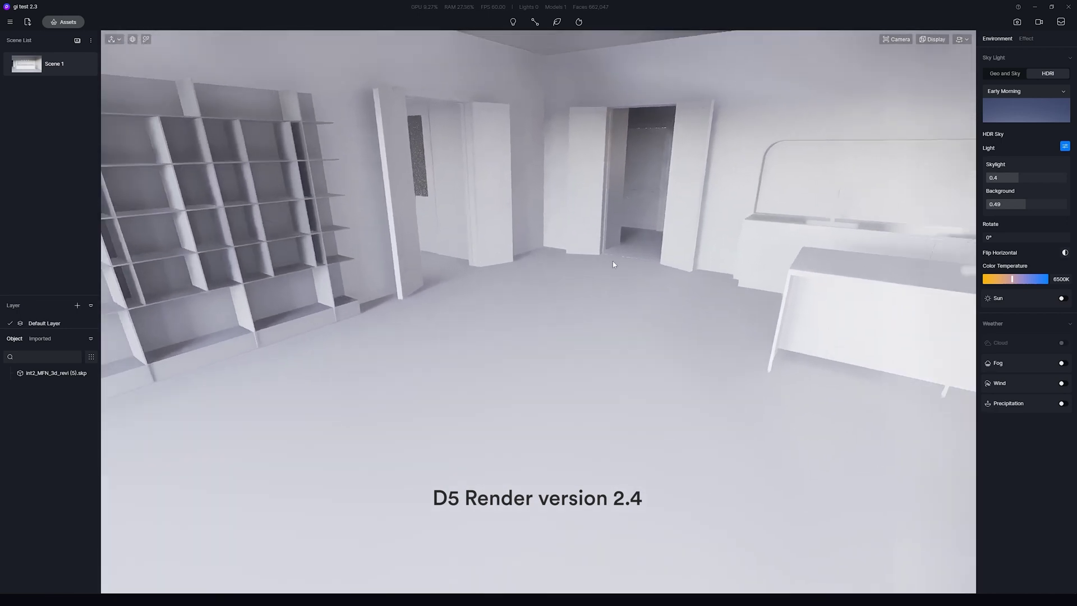
{"action": "mouse_move", "coordinate": [766, 296]}
{"action": "right_mouse_down"}
{"action": "mouse_move", "coordinate": [619, 265]}
{"action": "mouse_move", "coordinate": [815, 147]}
{"action": "right_mouse_up"}
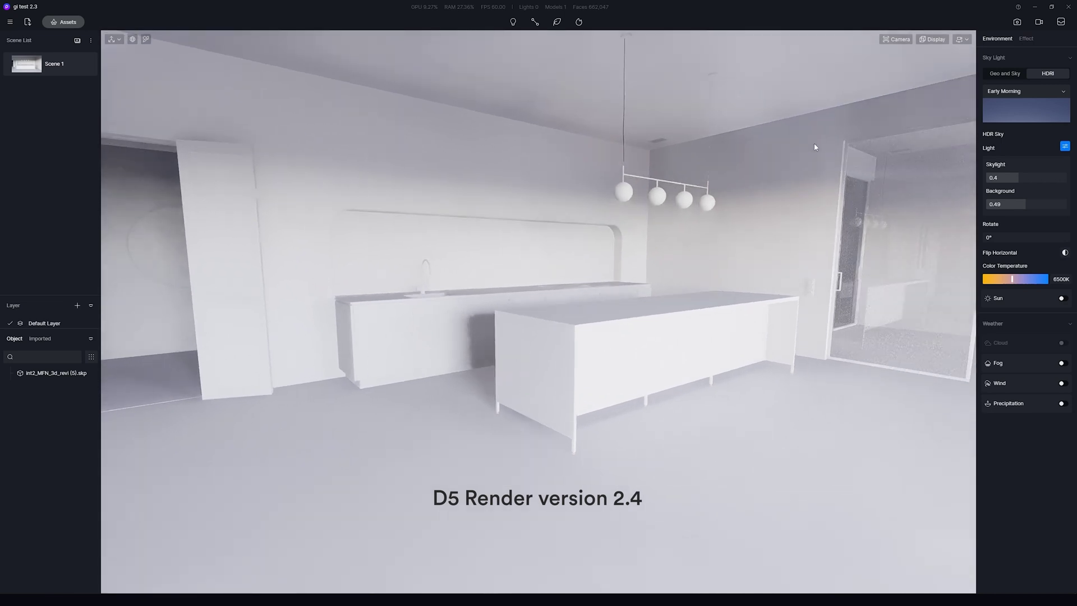
{"action": "right_click_drag", "start_coordinate": [815, 147], "coordinate": [825, 195]}
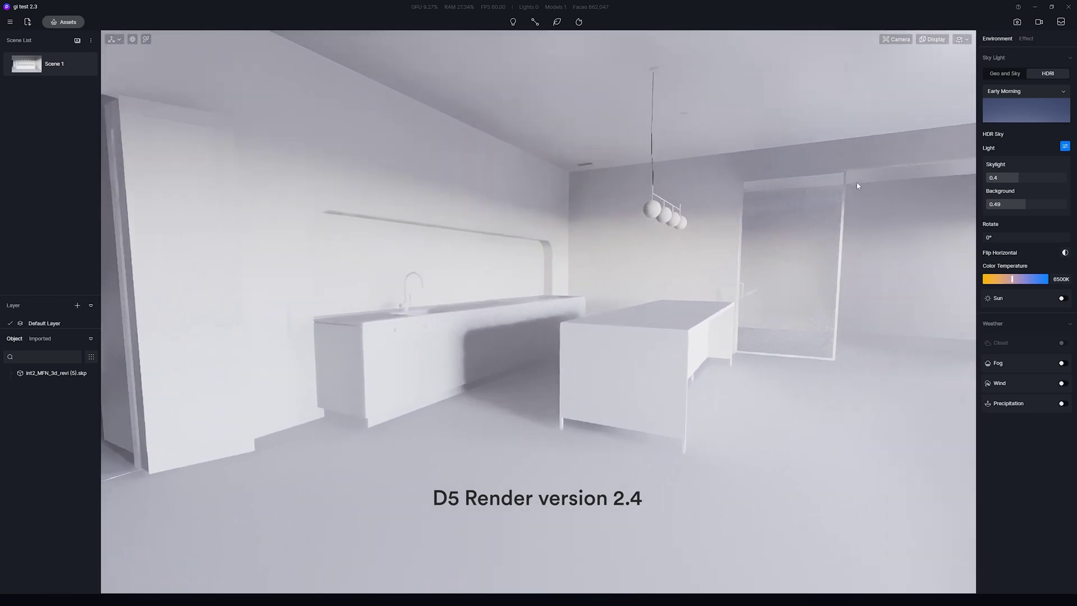
{"action": "key", "text": "d"}
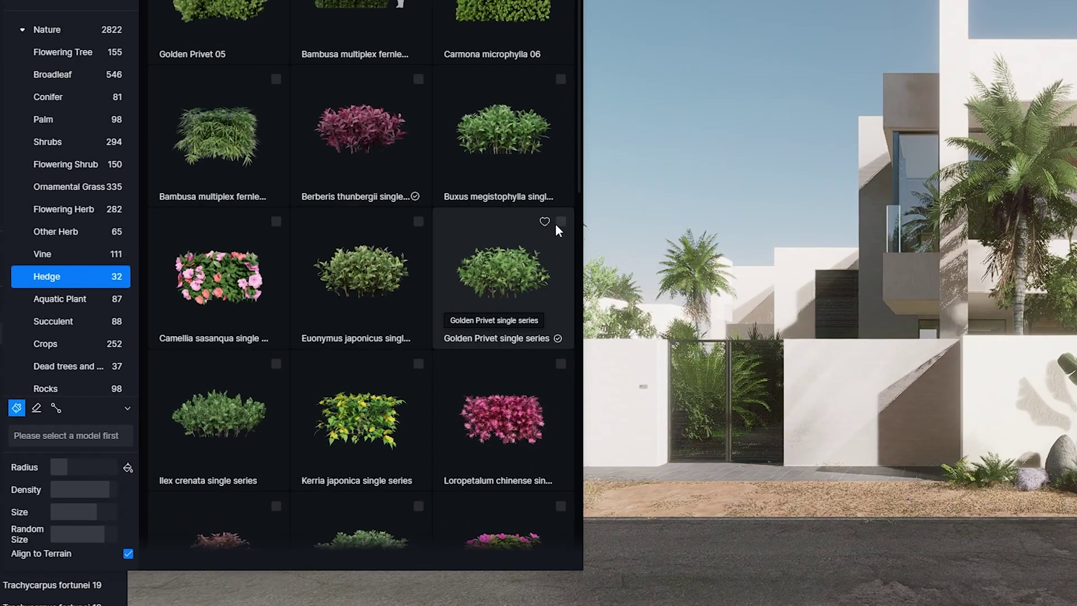
Add Golden Privet, finish the hedge path along the front wall, and close the asset library.
{"action": "left_click", "coordinate": [558, 222]}
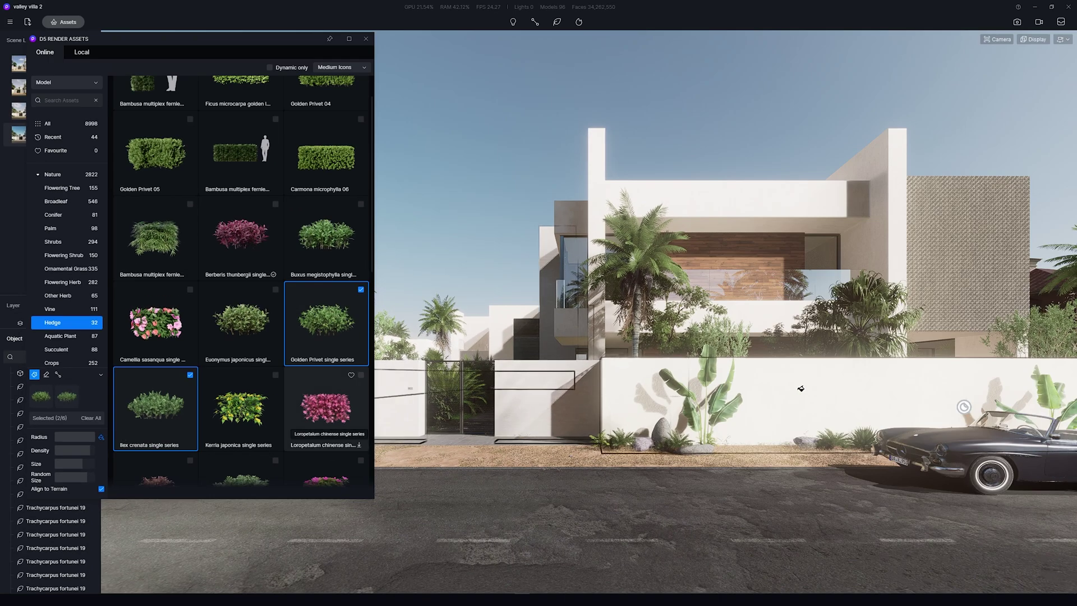
{"action": "right_click", "coordinate": [800, 389]}
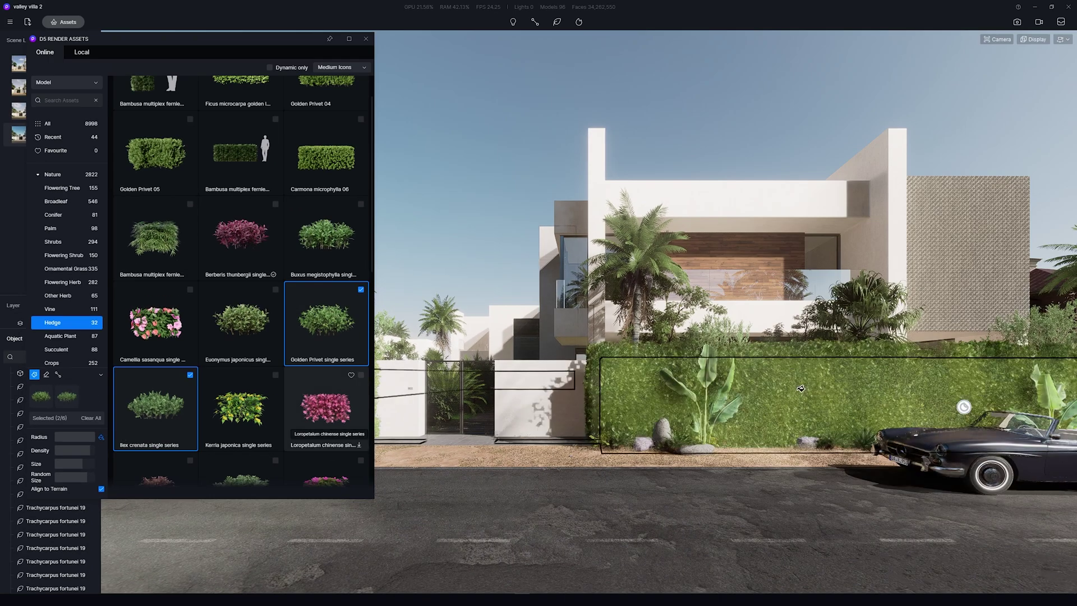
{"action": "left_click", "coordinate": [365, 38]}
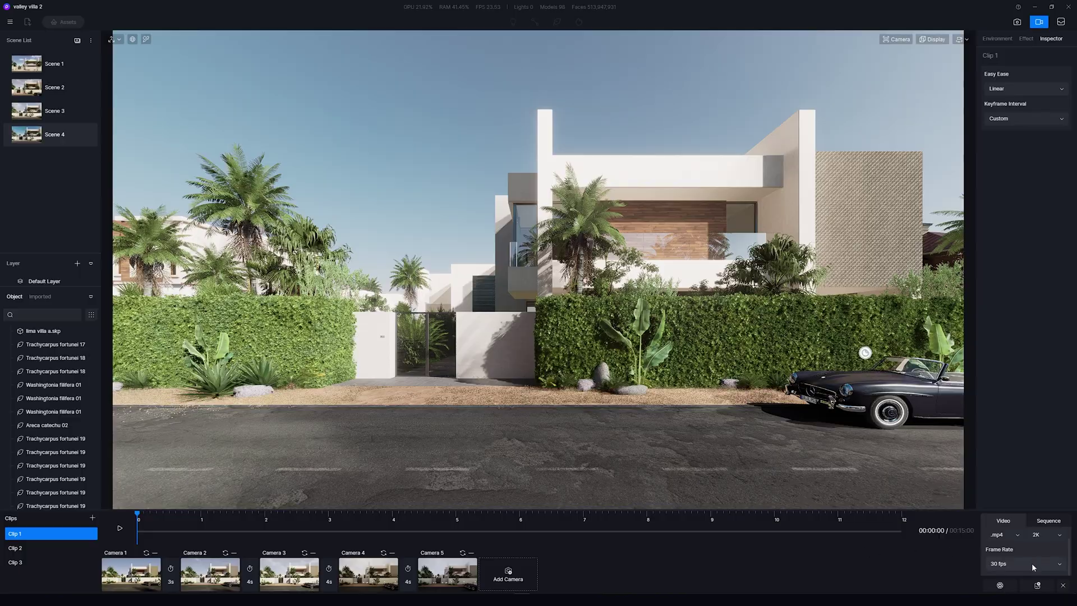
Check the video Frame Rate options, then bring up the main application menu.
{"action": "left_click", "coordinate": [1032, 563]}
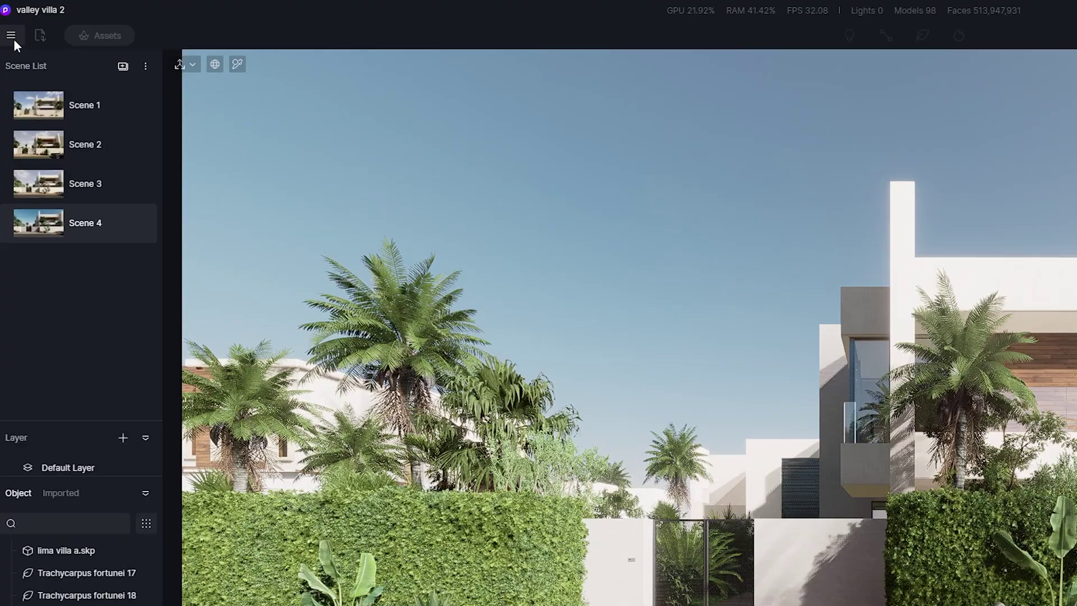
{"action": "left_click", "coordinate": [10, 21]}
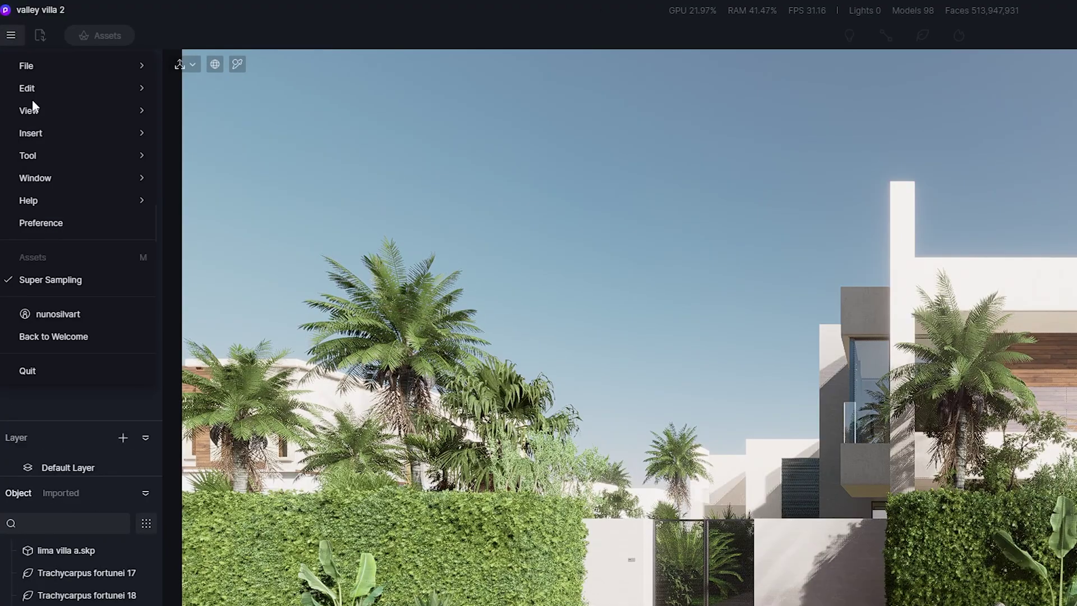
Open Preferences from the main application menu.
{"action": "left_click", "coordinate": [71, 219]}
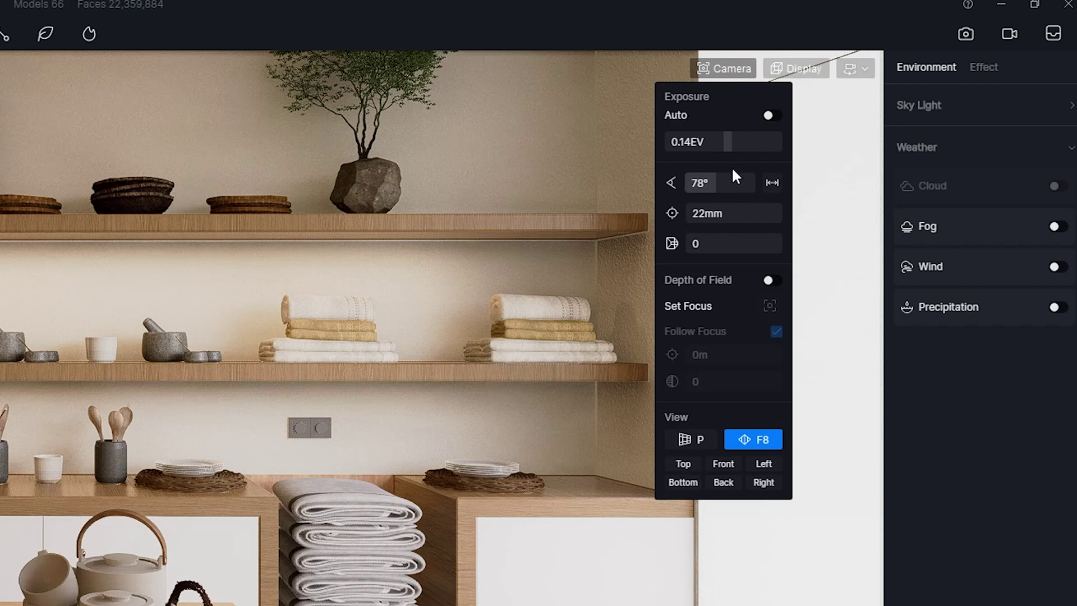
Increase the camera focal length from 49mm to 87mm to frame the teapot set.
{"action": "mouse_move", "coordinate": [709, 214]}
{"action": "left_mouse_down"}
{"action": "mouse_move", "coordinate": [724, 221]}
{"action": "mouse_move", "coordinate": [895, 119]}
{"action": "left_mouse_up"}
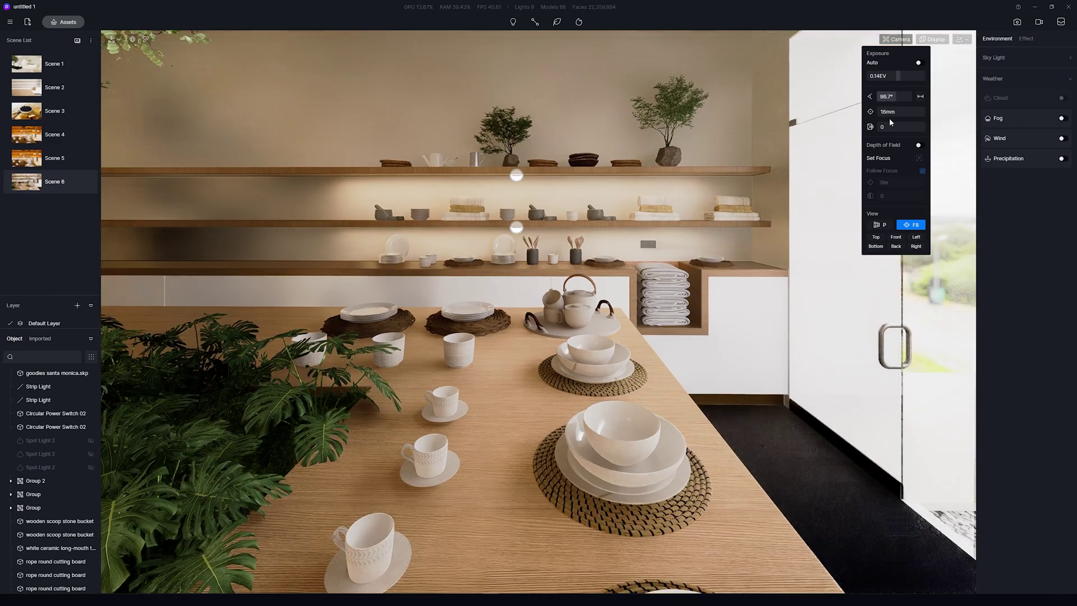
{"action": "scroll", "coordinate": [895, 119], "scroll_direction": "up", "scroll_amount": 3}
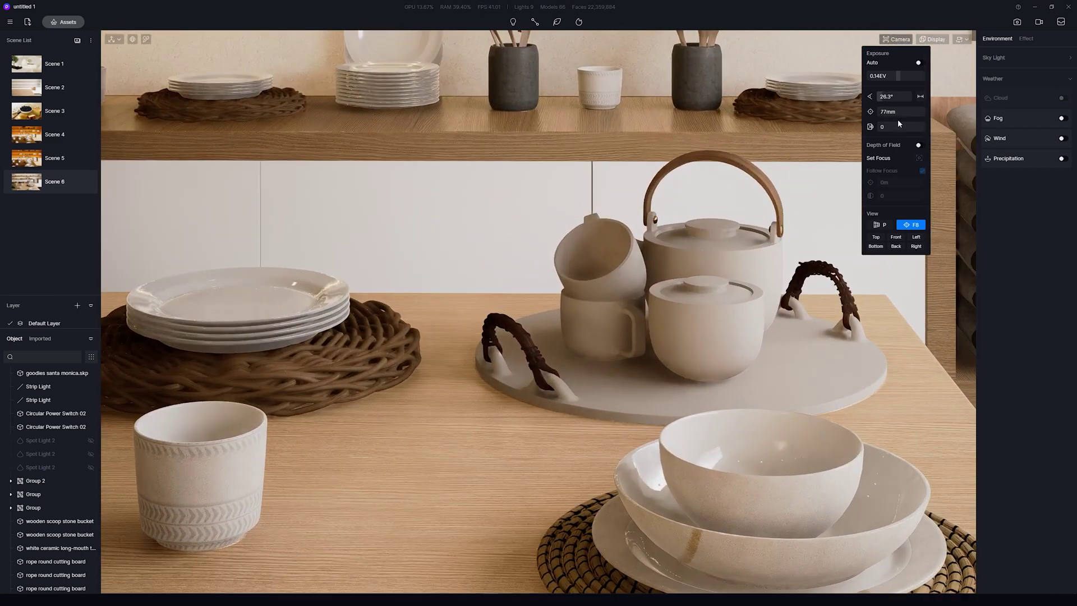
{"action": "scroll", "coordinate": [897, 119], "scroll_direction": "up", "scroll_amount": 3}
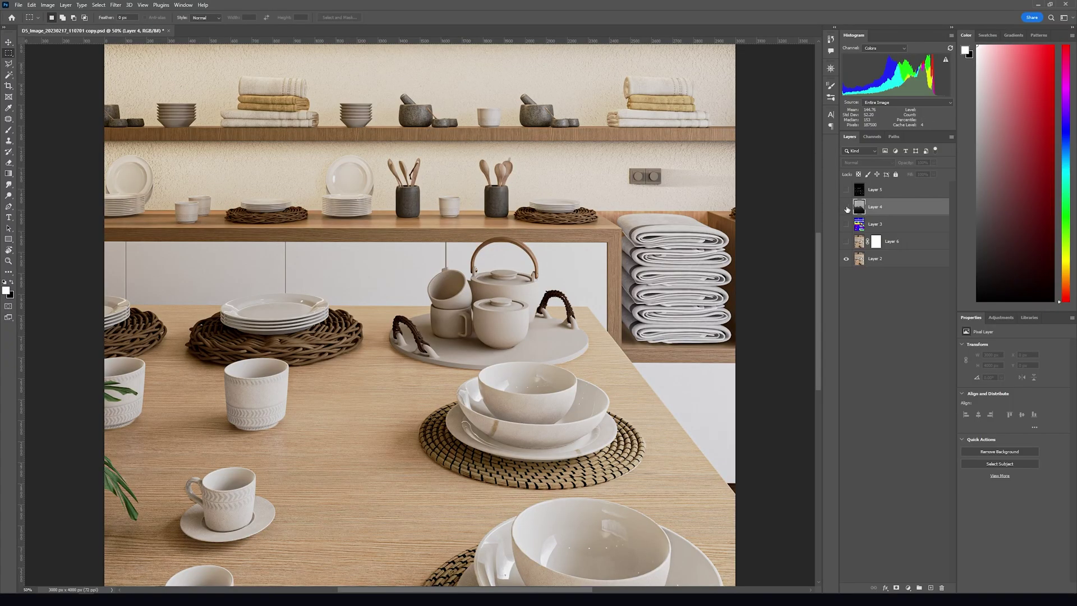
Toggle Layer 6 on, off and on to compare blurred and sharp shelves, leaving it visible.
{"action": "left_click", "coordinate": [847, 241]}
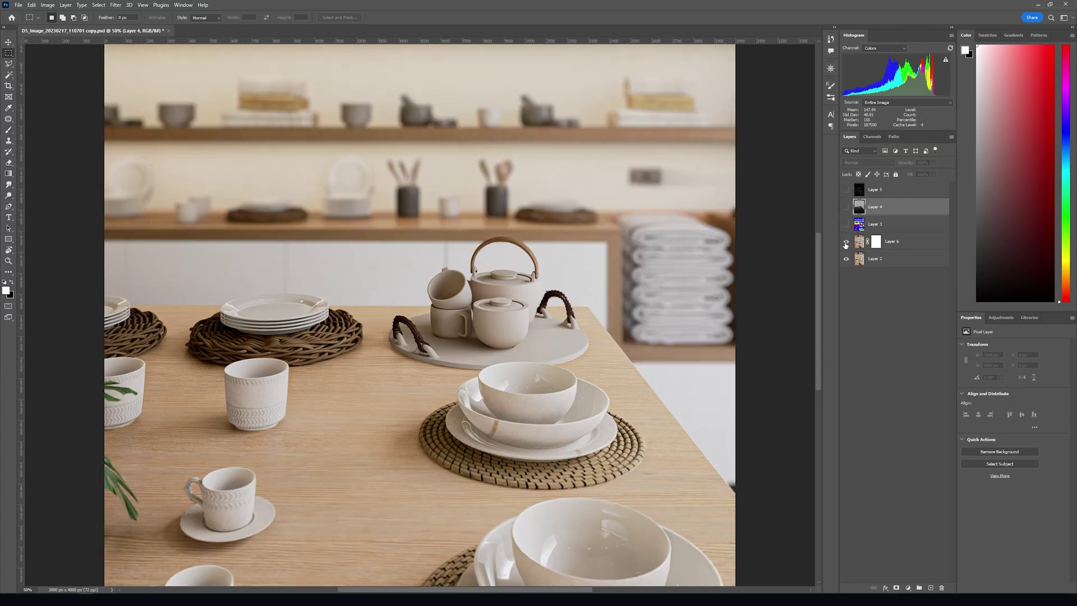
{"action": "left_click", "coordinate": [847, 241]}
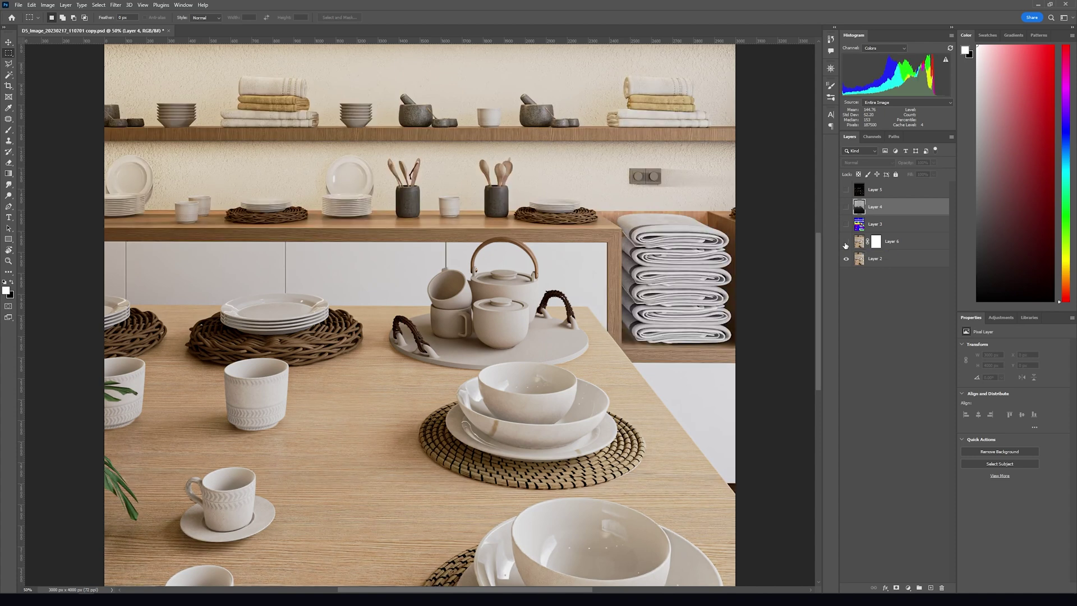
{"action": "left_click", "coordinate": [847, 243]}
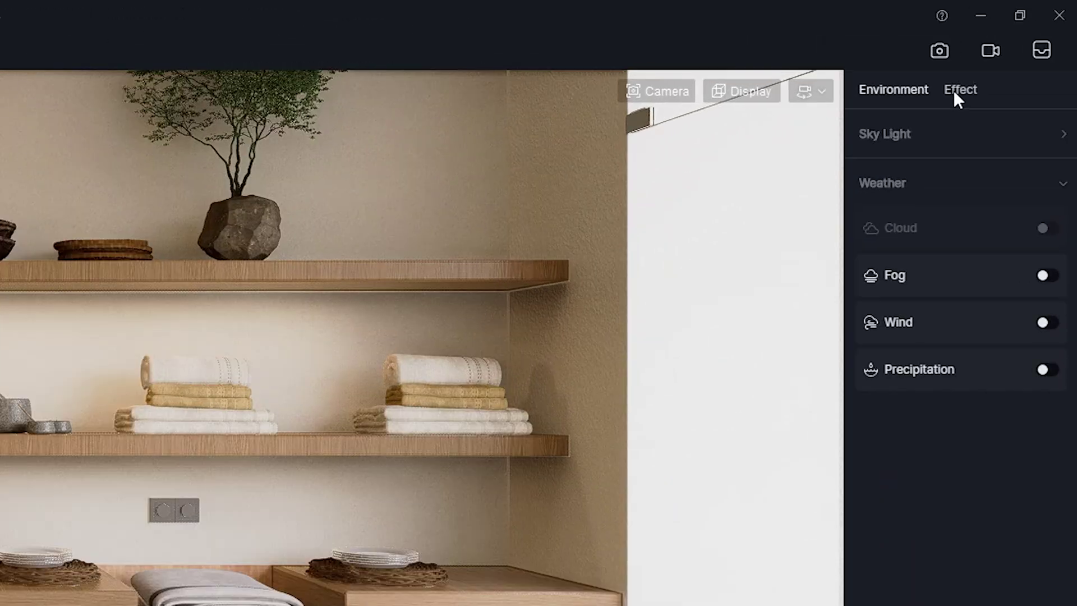
Enable Z Depth under Effect > Style and widen its range so near objects render dark.
{"action": "left_click", "coordinate": [1026, 40]}
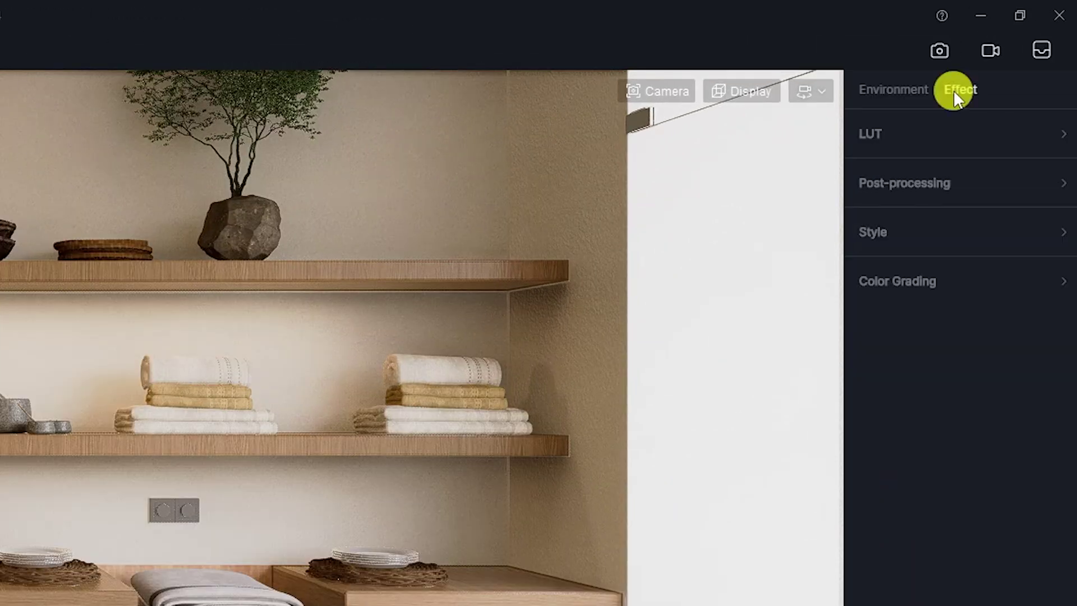
{"action": "left_click", "coordinate": [893, 228]}
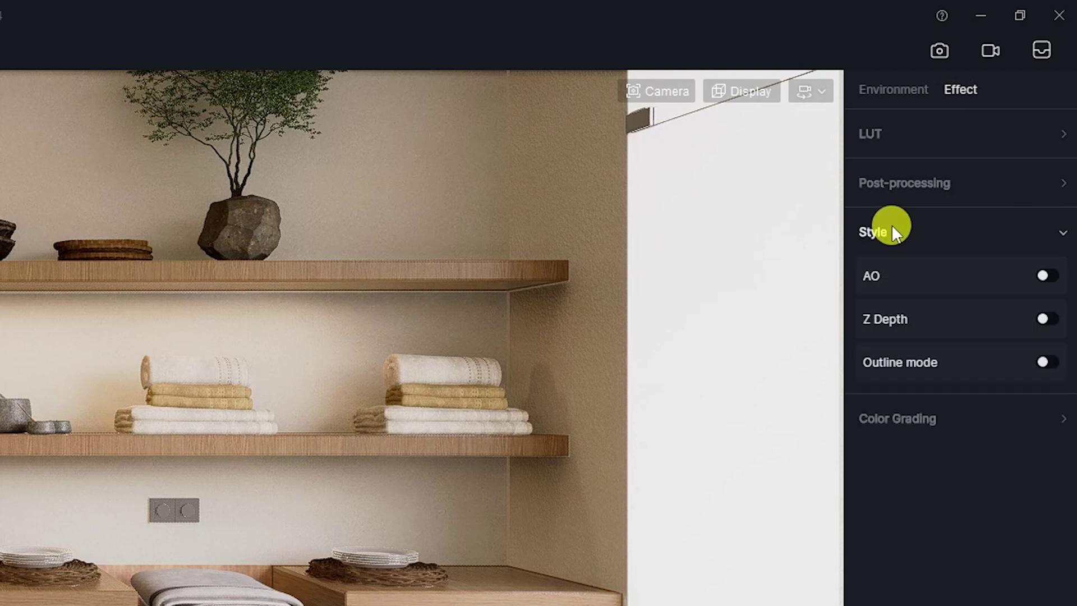
{"action": "left_click", "coordinate": [1045, 318]}
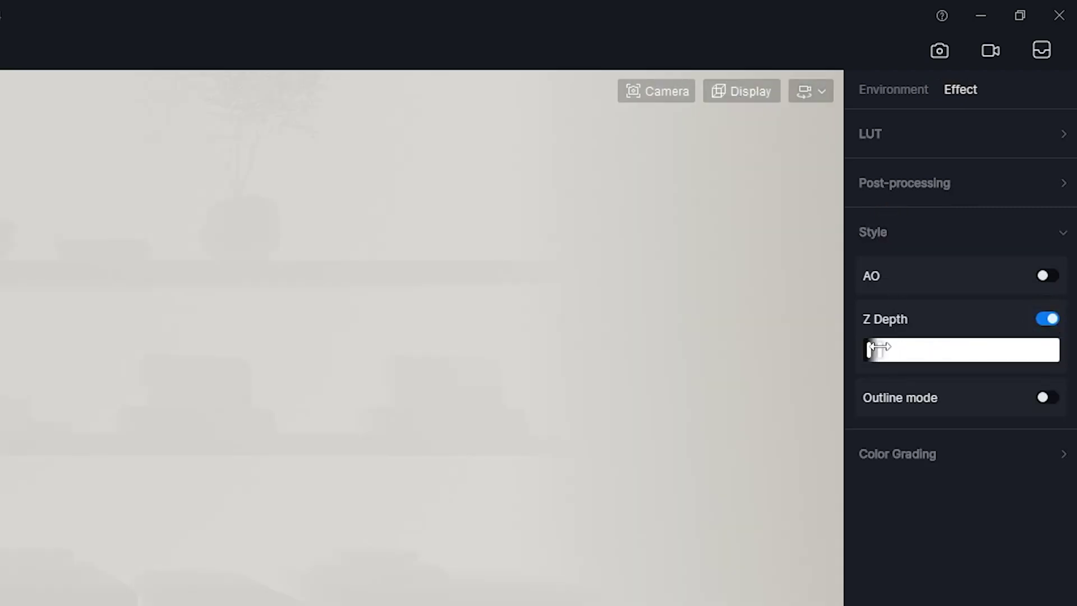
{"action": "mouse_move", "coordinate": [878, 348]}
{"action": "left_mouse_down"}
{"action": "mouse_move", "coordinate": [894, 347]}
{"action": "mouse_move", "coordinate": [849, 350]}
{"action": "left_mouse_up"}
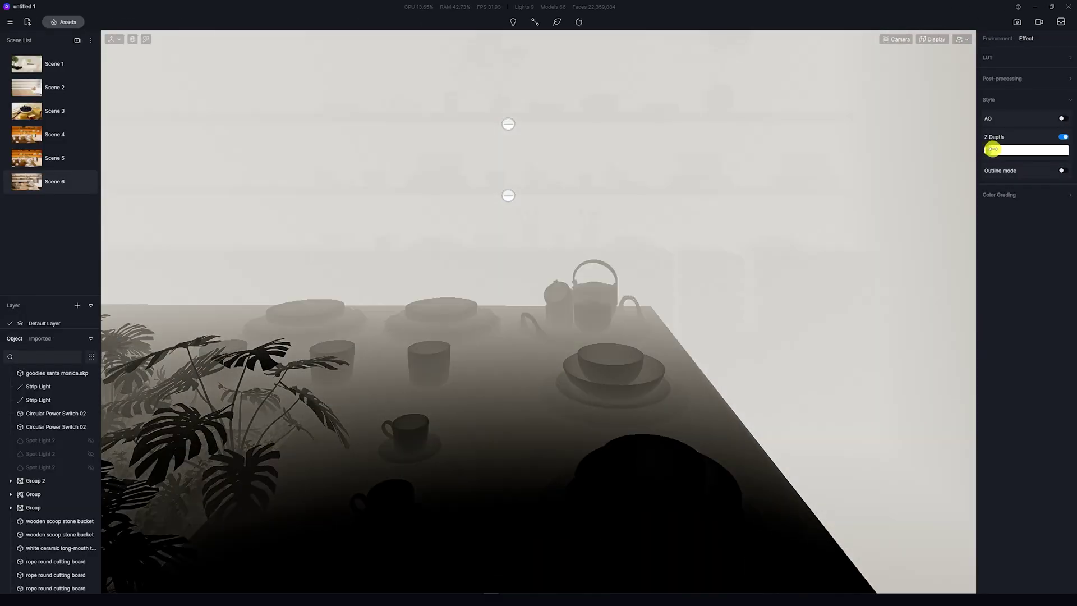
{"action": "mouse_move", "coordinate": [981, 149]}
{"action": "left_mouse_down"}
{"action": "mouse_move", "coordinate": [1002, 150]}
{"action": "mouse_move", "coordinate": [992, 150]}
{"action": "left_mouse_up"}
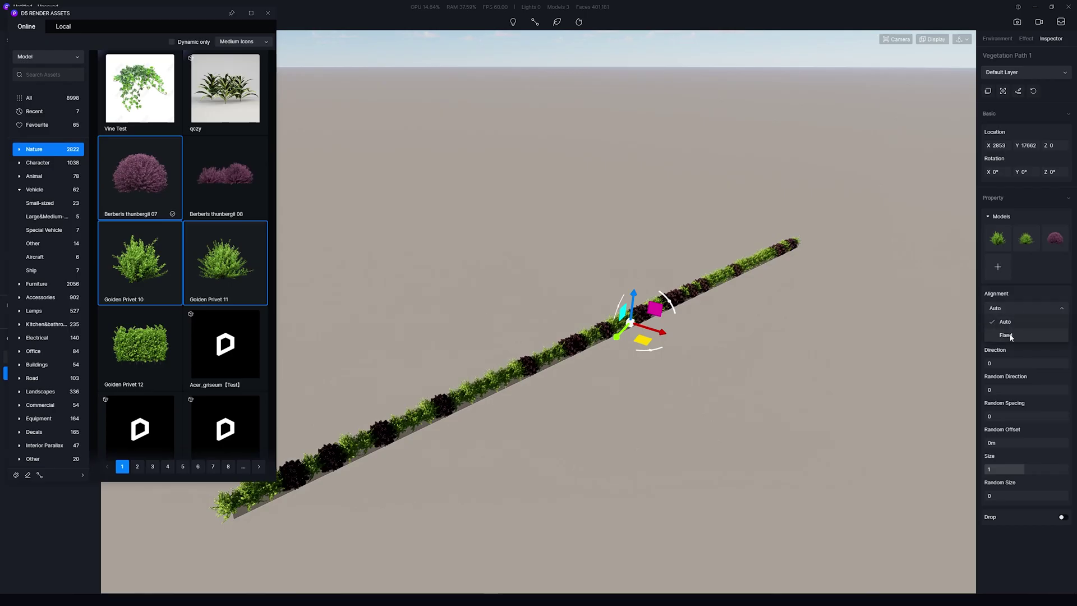
Set the vegetation path Alignment to Fixed with bush Spacing of about 1.7m.
{"action": "left_click", "coordinate": [1009, 336]}
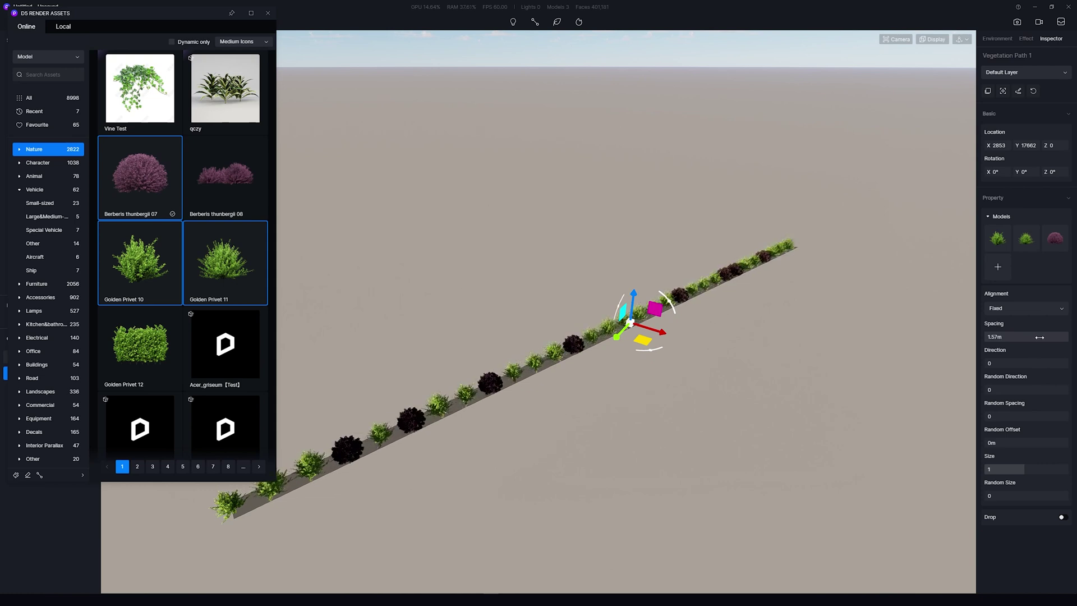
{"action": "left_click_drag", "start_coordinate": [1047, 338], "coordinate": [997, 349]}
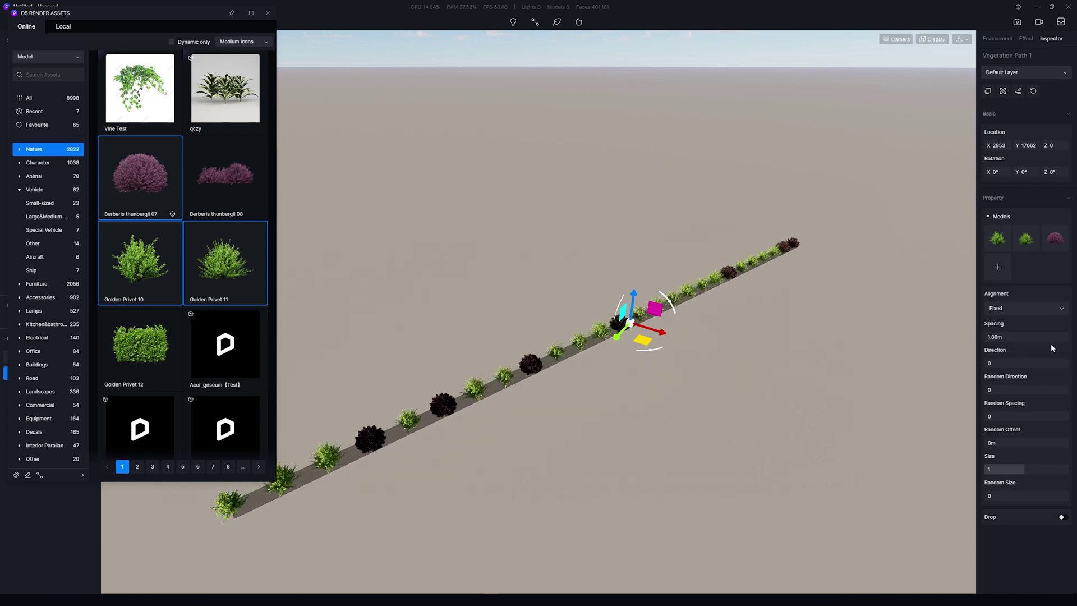
{"action": "left_click_drag", "start_coordinate": [1051, 344], "coordinate": [1010, 338]}
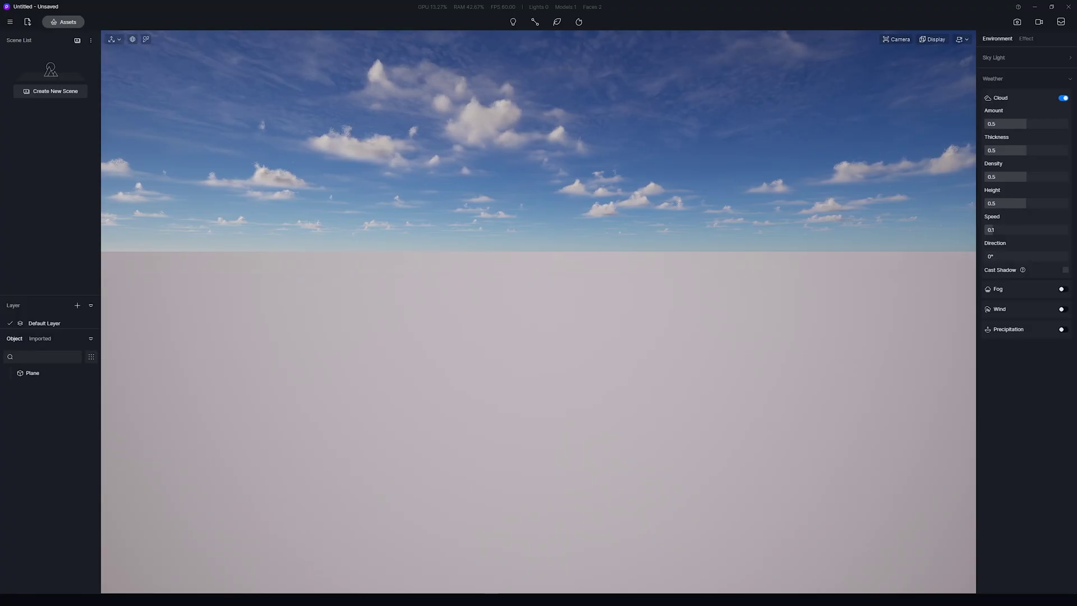
Place two Autumn Trees 01 backdrops, the Outdoor Mountain backdrop, and the Hong Kong Day View skyline.
{"action": "left_click", "coordinate": [421, 266]}
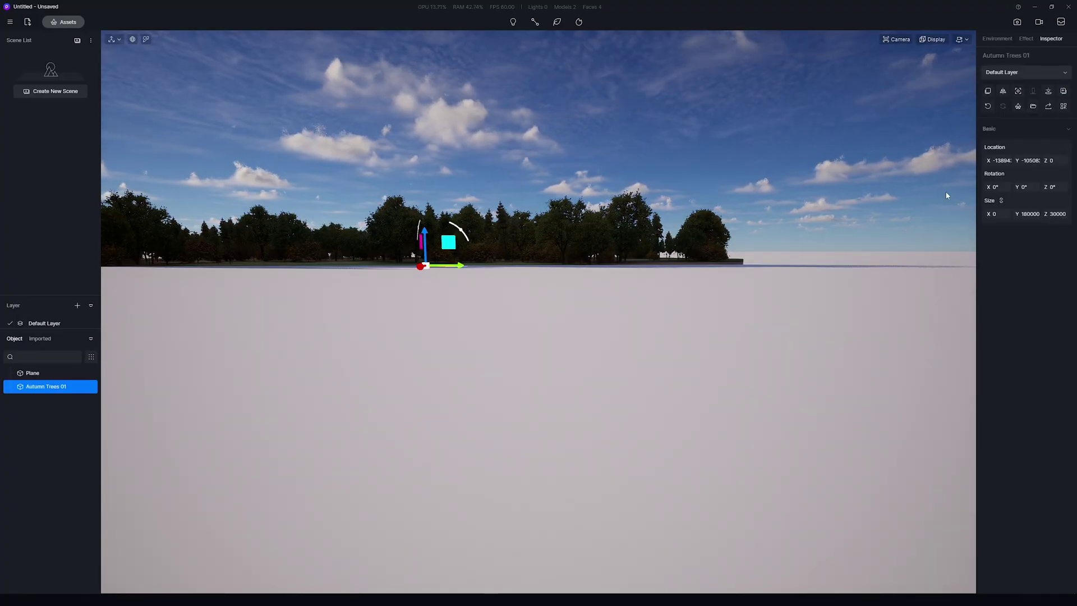
{"action": "left_click", "coordinate": [861, 275]}
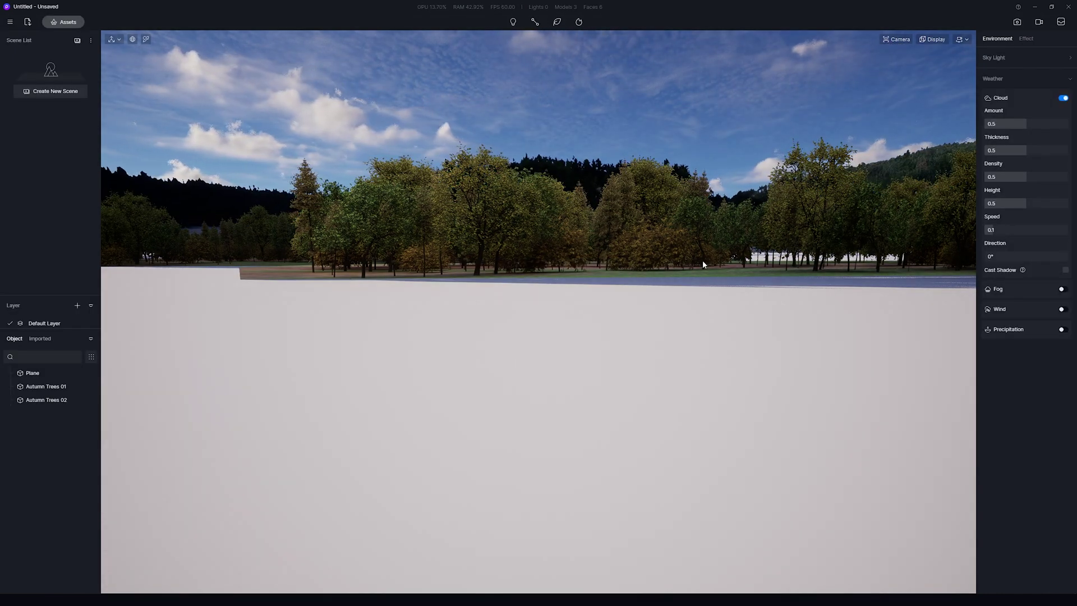
{"action": "left_click", "coordinate": [703, 263]}
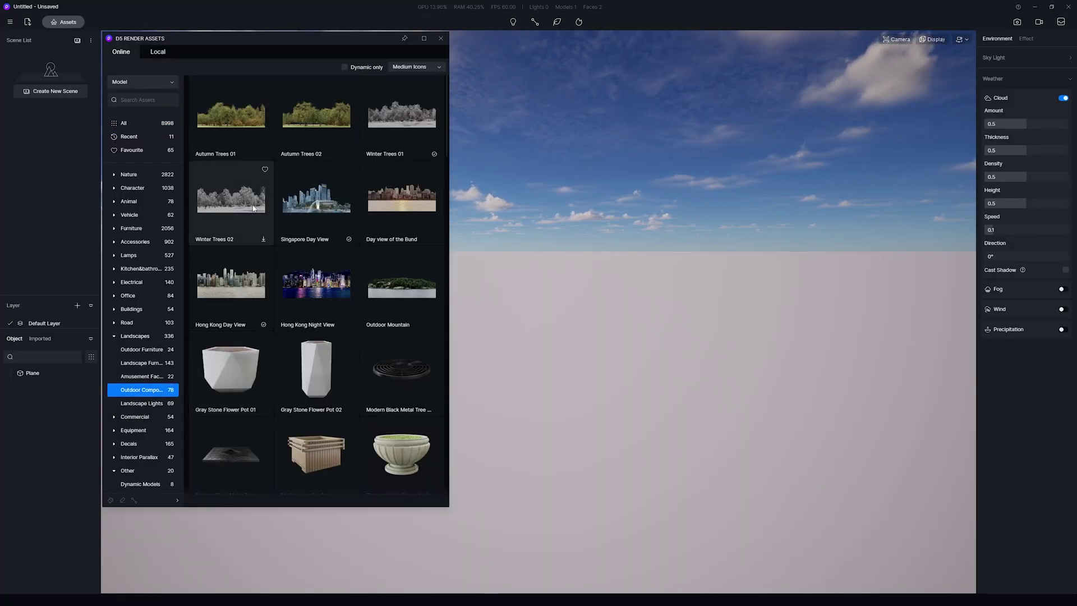
{"action": "left_click", "coordinate": [230, 283]}
{"action": "left_click", "coordinate": [613, 311]}
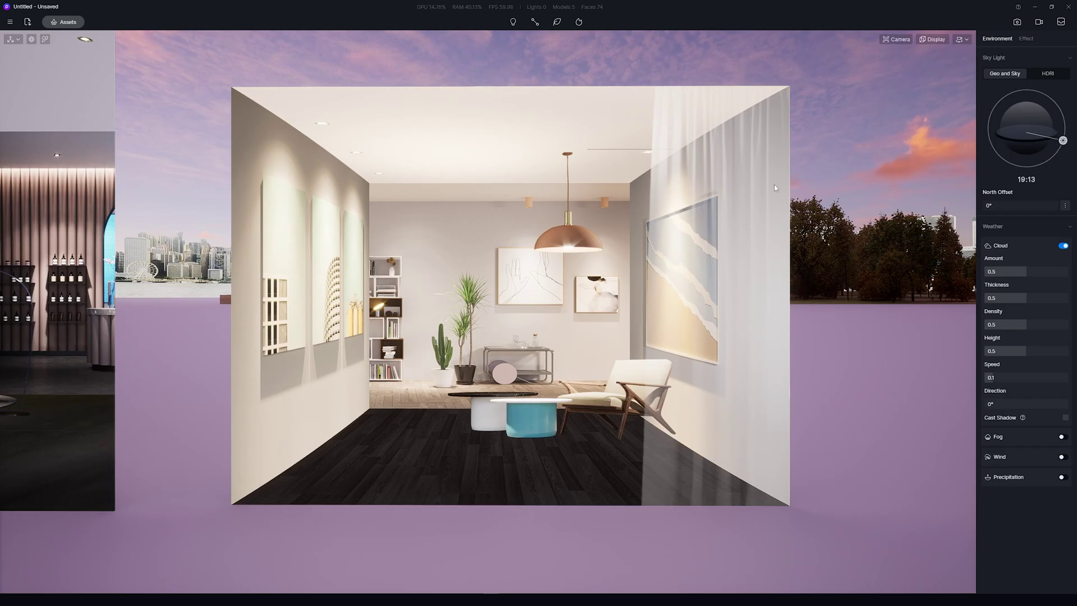
Select the Residential Interior 01 room model to show its settings in the Inspector.
{"action": "left_click", "coordinate": [751, 165]}
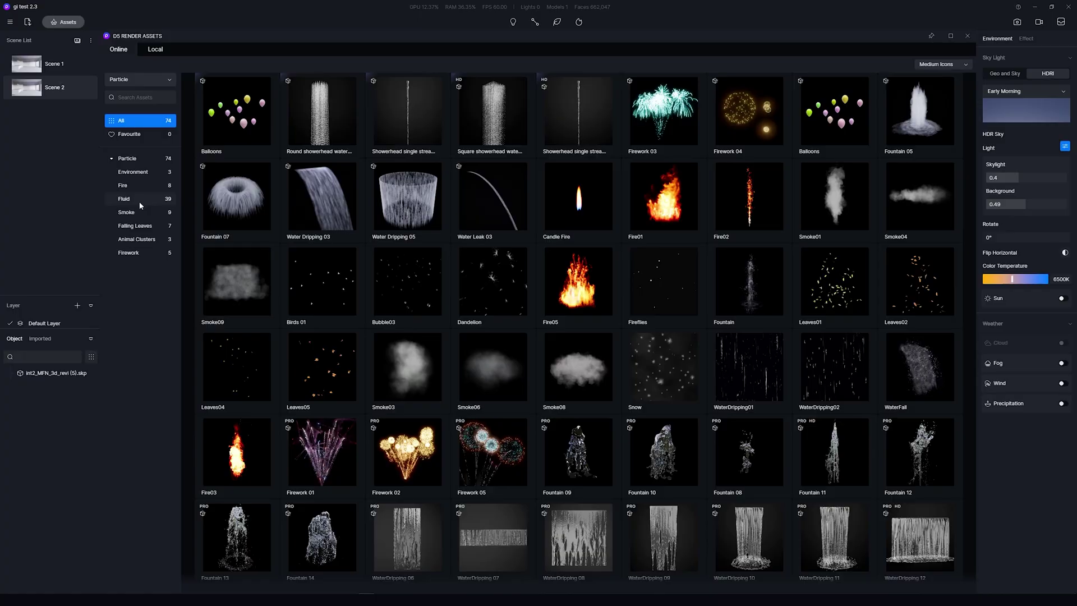
Filter the particle library down to its Fluid effects category.
{"action": "left_click", "coordinate": [140, 205]}
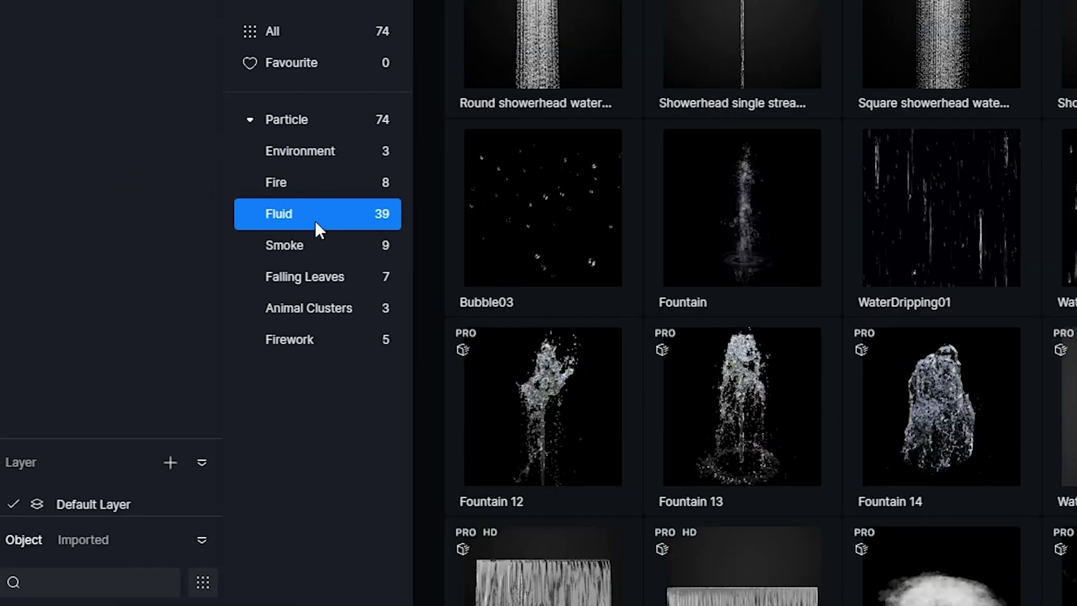